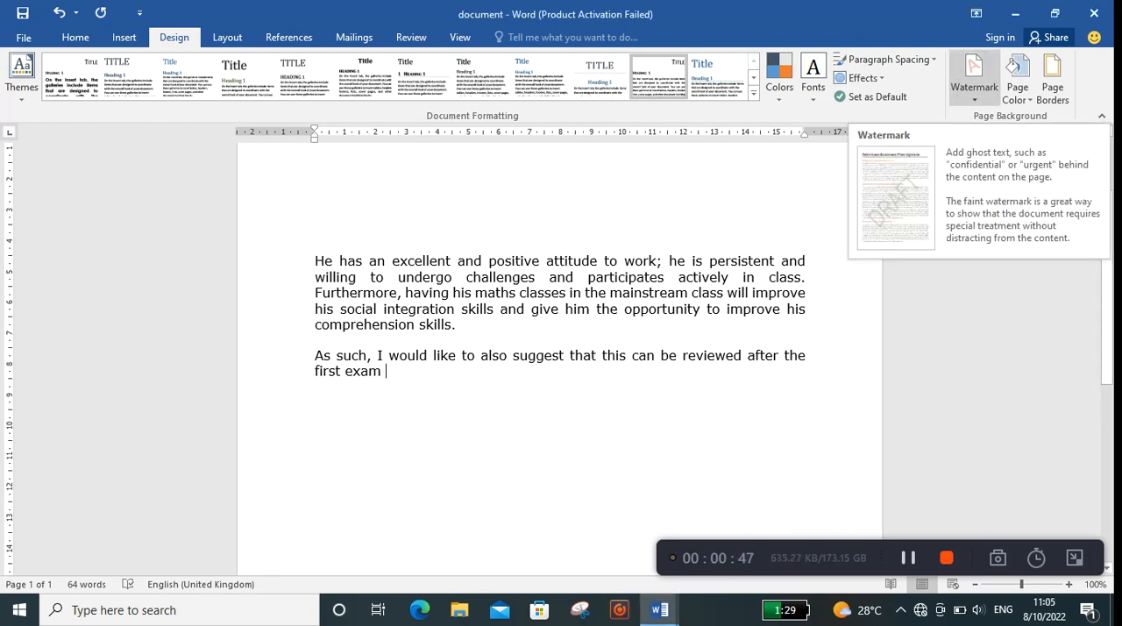
Step: Add the preset diagonal CONFIDENTIAL 1 watermark to the document
{"action": "left_click", "coordinate": [973, 75]}
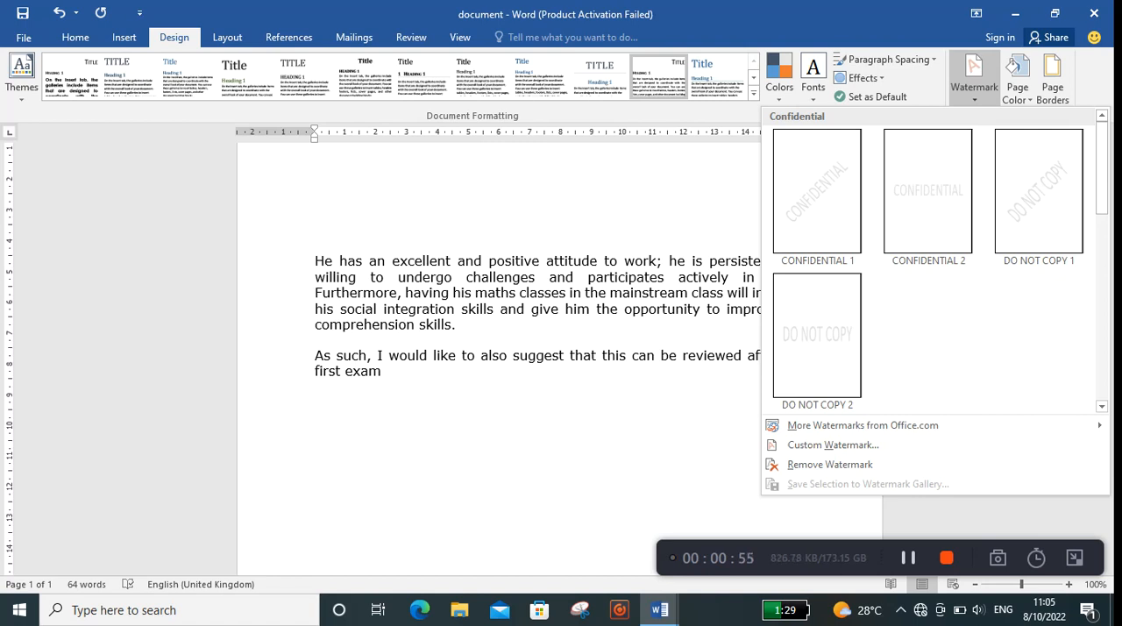
{"action": "left_click", "coordinate": [817, 191]}
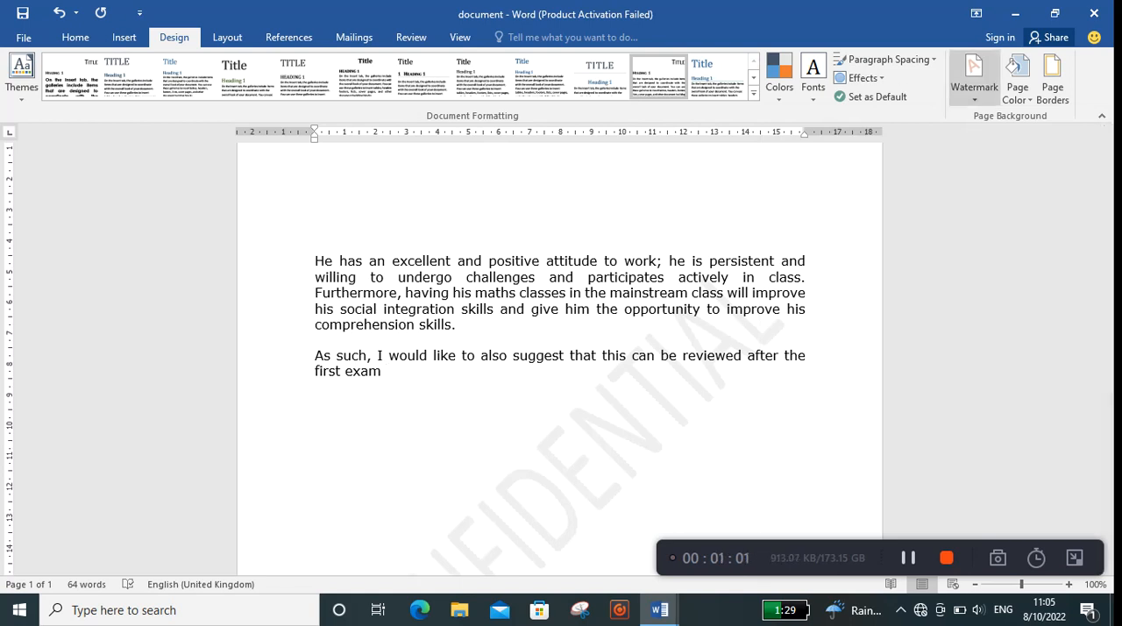
Step: Start customizing the watermark and set its text language to English (United Kingdom)
{"action": "left_click", "coordinate": [973, 77]}
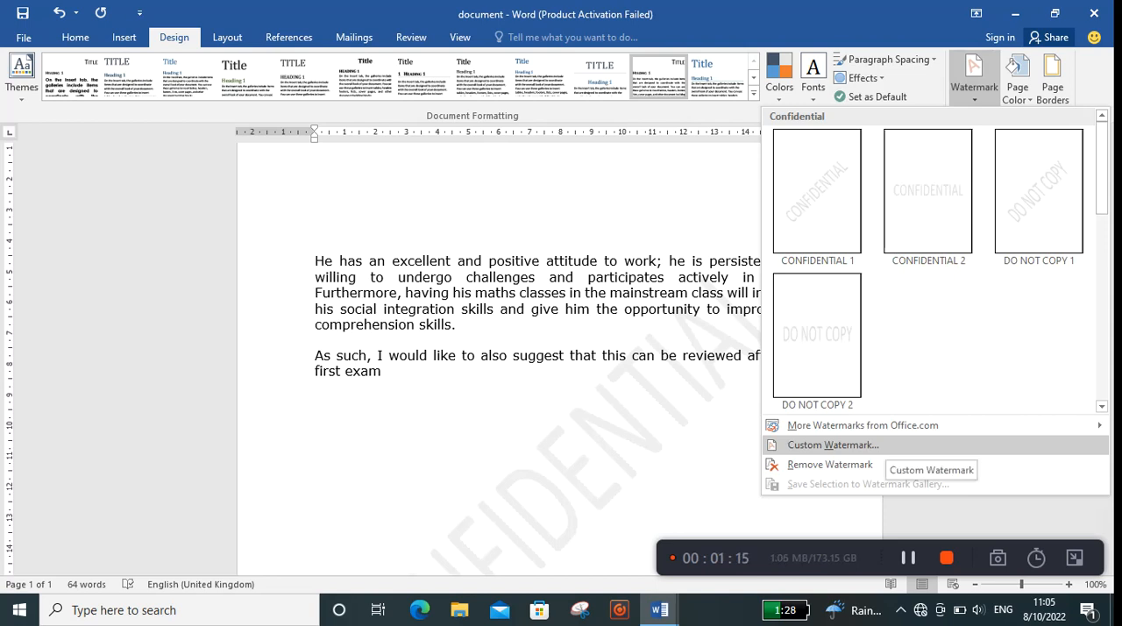
{"action": "left_click", "coordinate": [881, 445]}
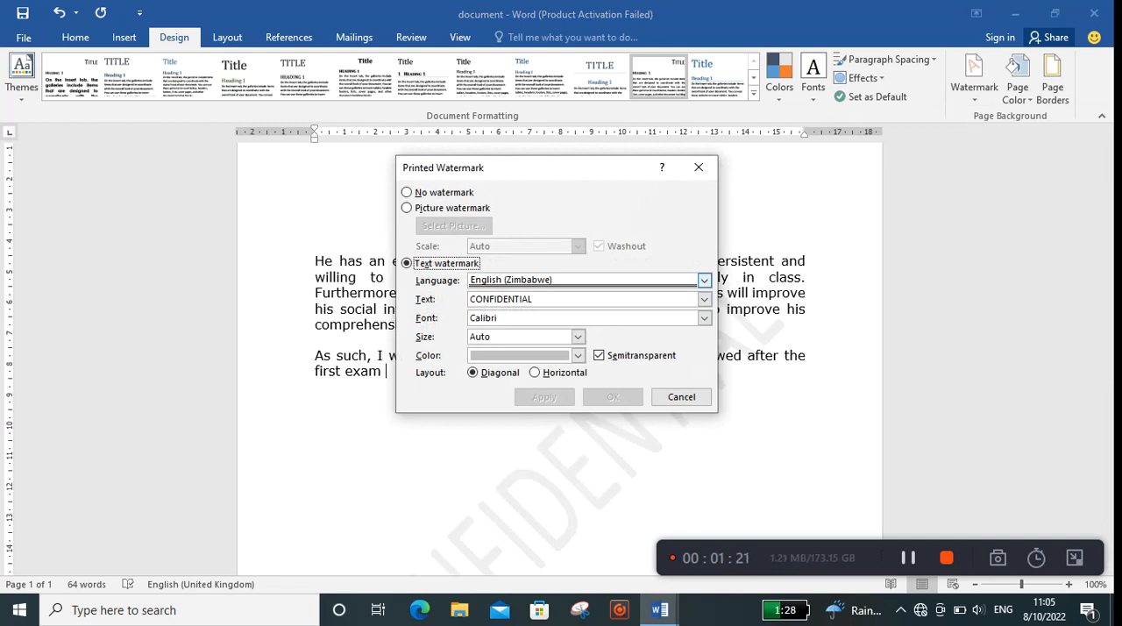
{"action": "left_click", "coordinate": [704, 279]}
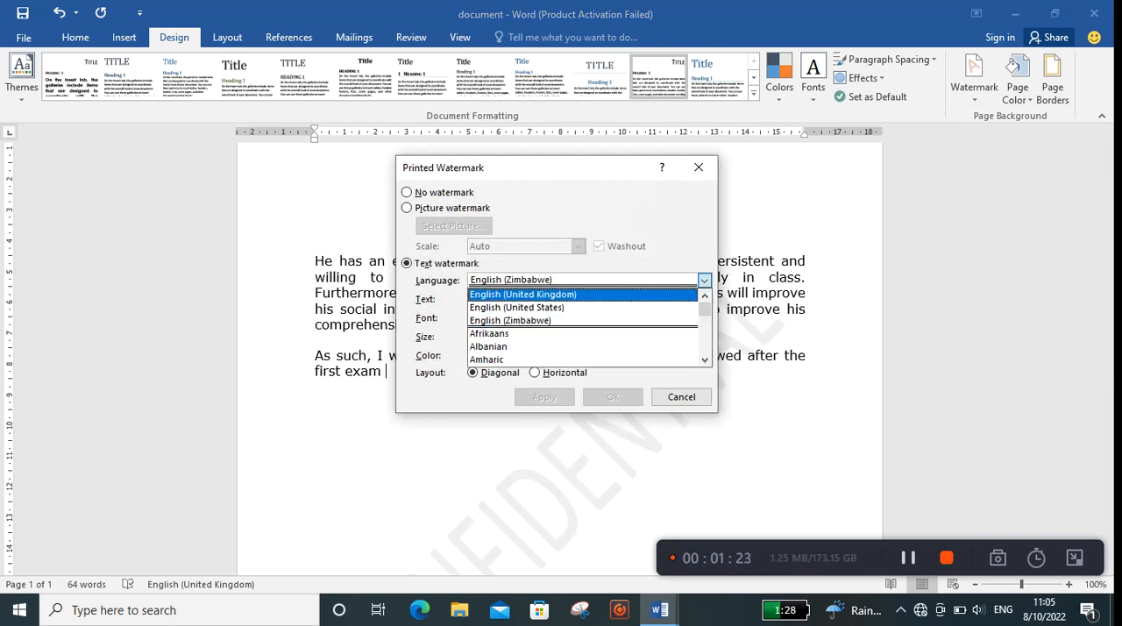
{"action": "left_click", "coordinate": [633, 295]}
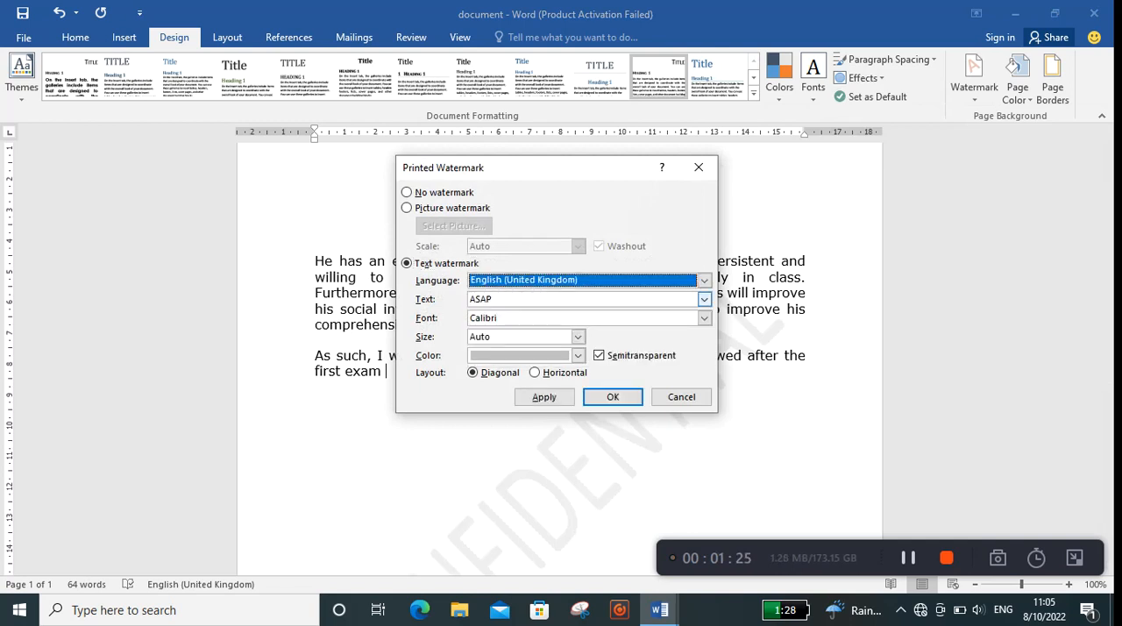
Step: Replace the suggested watermark text with "A+ Educators"
{"action": "left_click", "coordinate": [632, 298]}
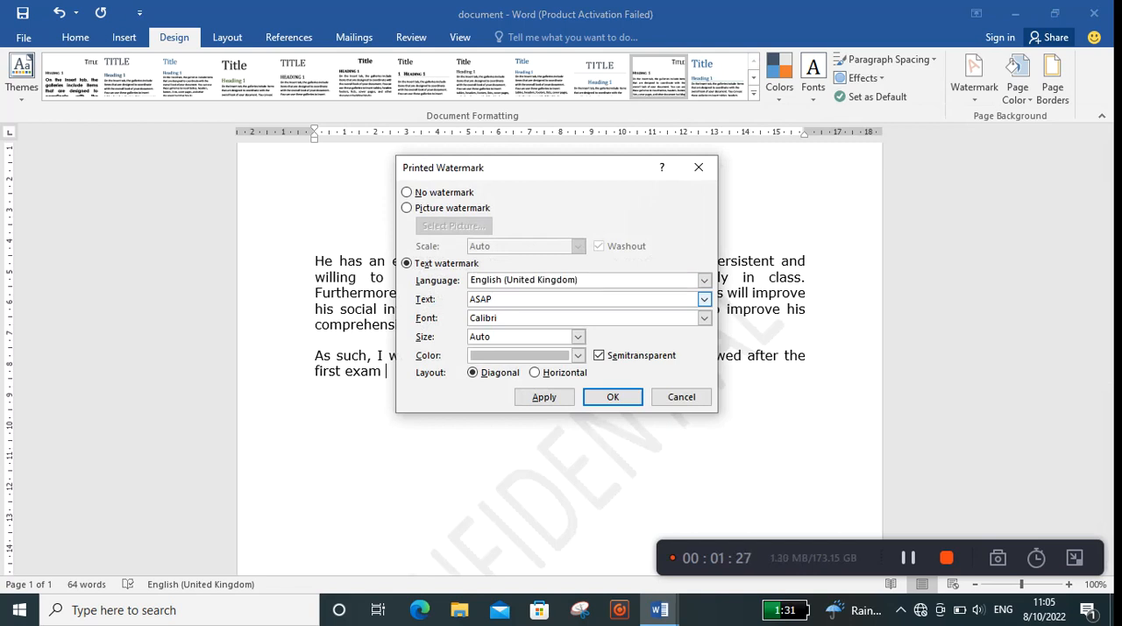
{"action": "key", "text": "BackSpace"}
{"action": "key", "text": "BackSpace"}
{"action": "key", "text": "BackSpace"}
{"action": "key", "text": "BackSpace"}
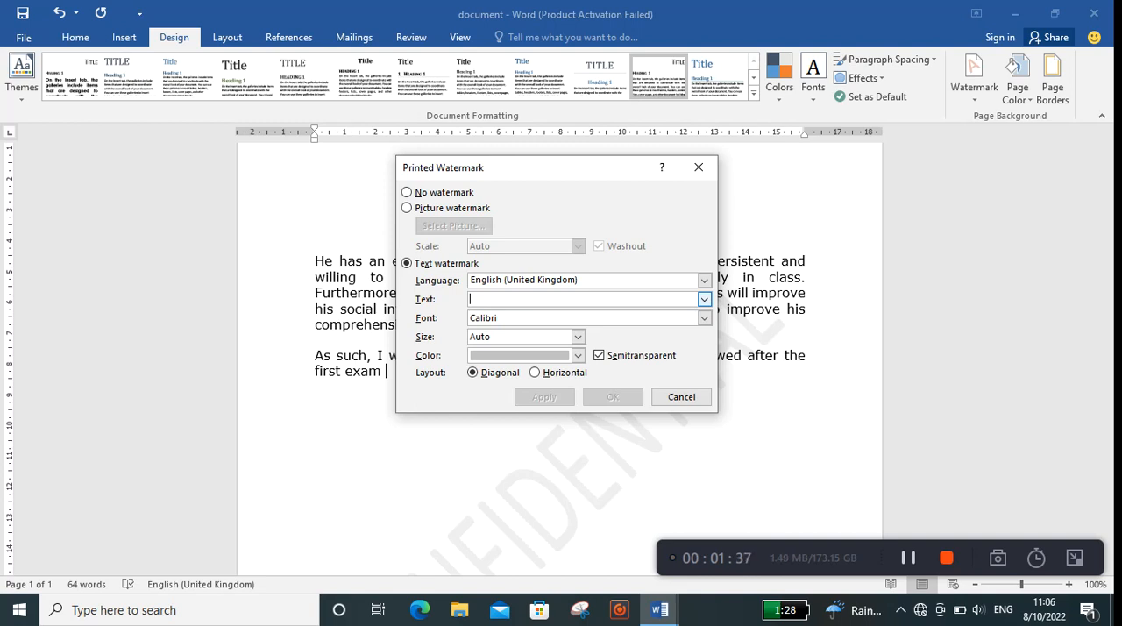
{"action": "type", "text": "A"}
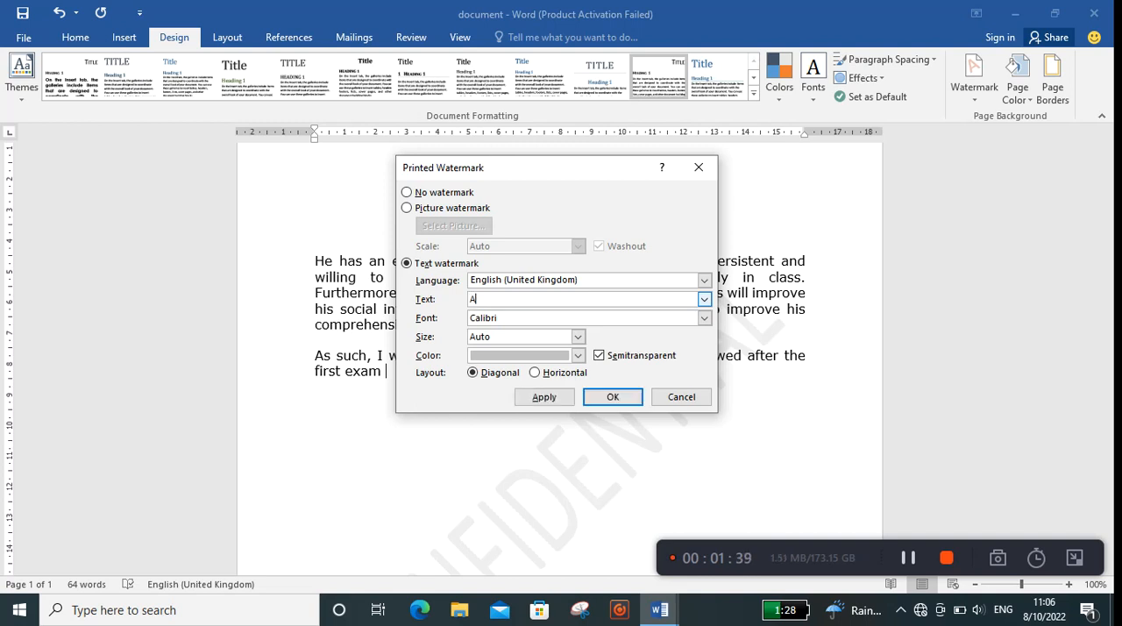
{"action": "type", "text": "+ Educators"}
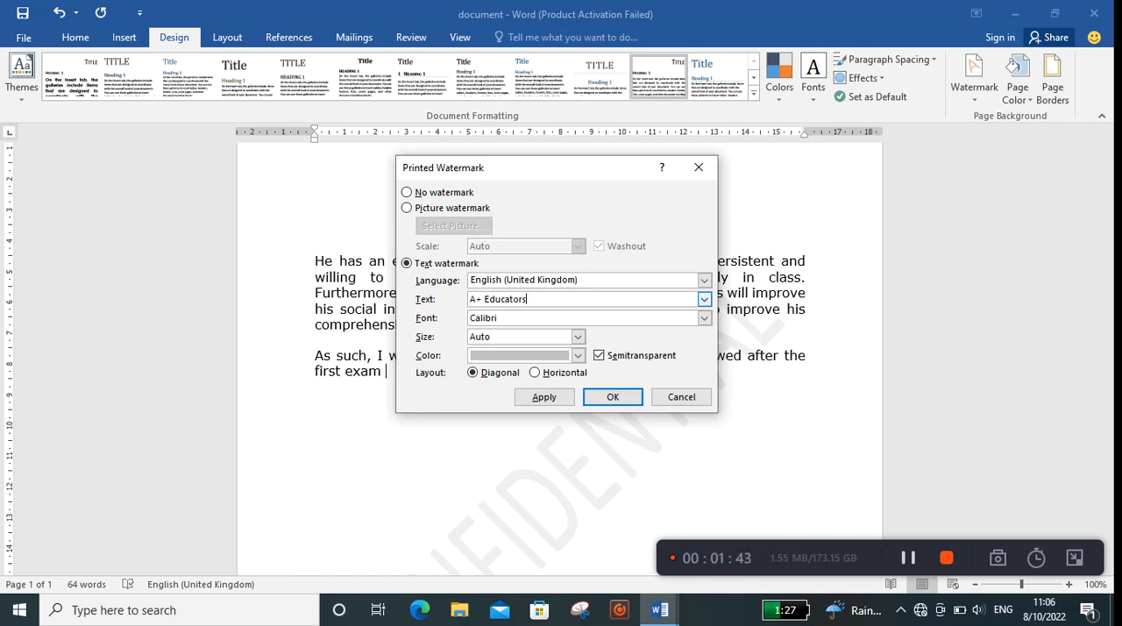
Step: Set the watermark font to Comic Sans MS and apply the custom text watermark to the document
{"action": "key", "text": "Tab"}
{"action": "key", "text": "alt+Down"}
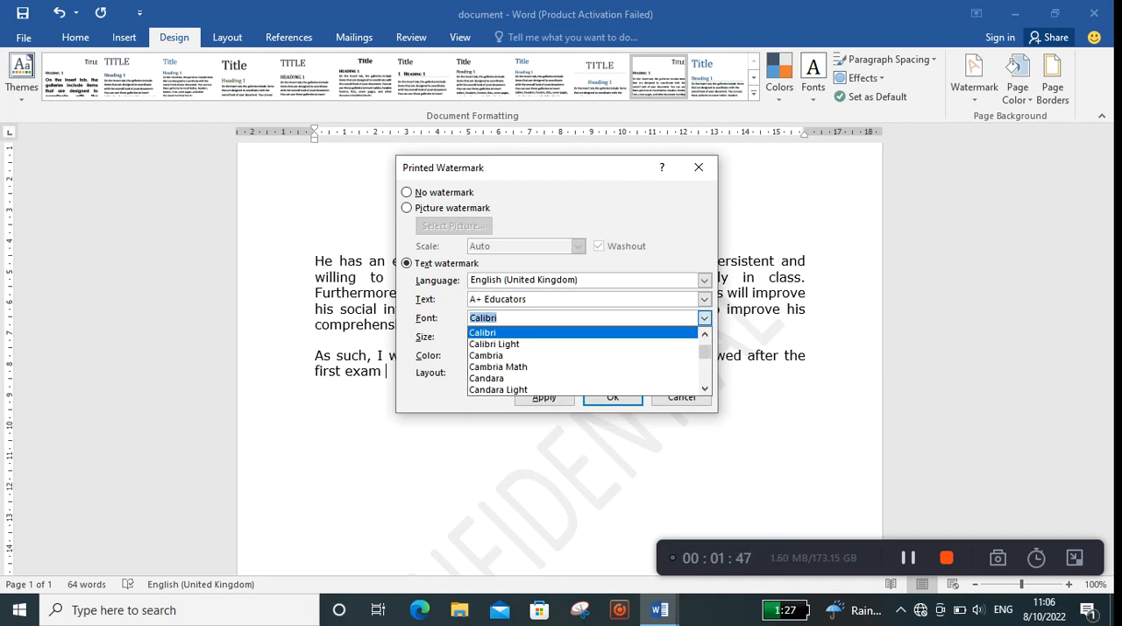
{"action": "scroll", "coordinate": [583, 349], "scroll_direction": "down", "scroll_amount": 2}
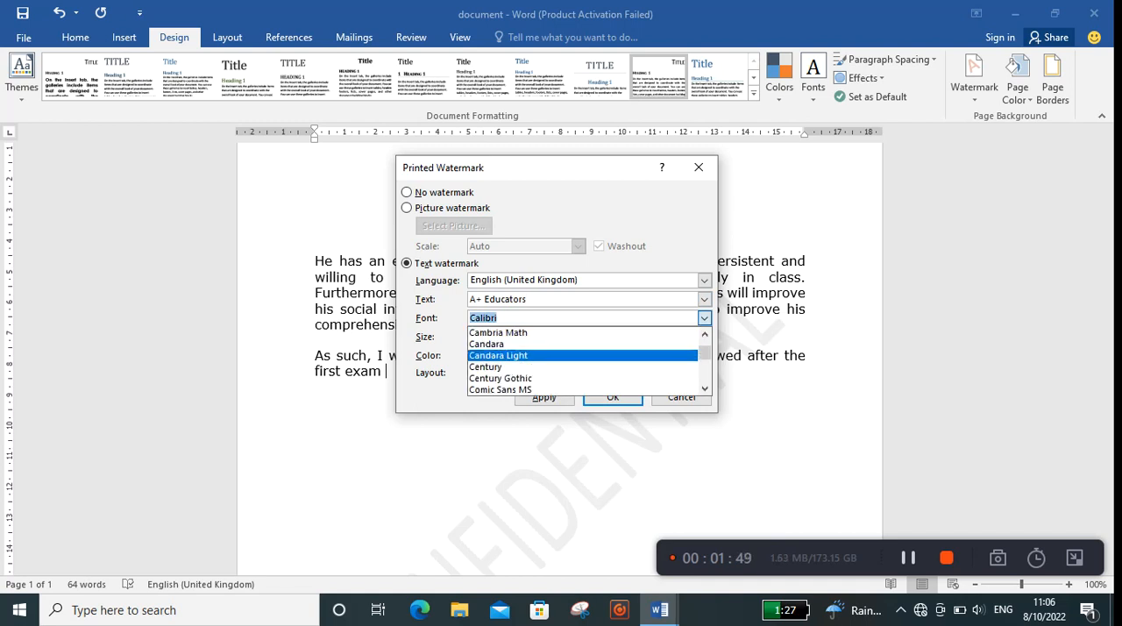
{"action": "left_click", "coordinate": [576, 356]}
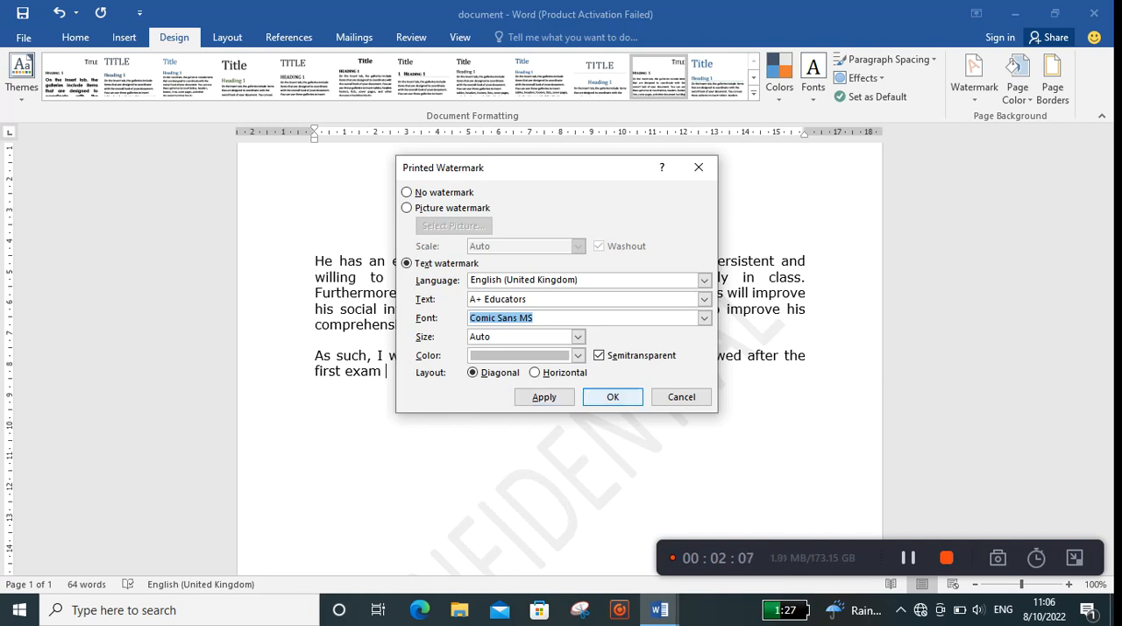
{"action": "left_click", "coordinate": [612, 396]}
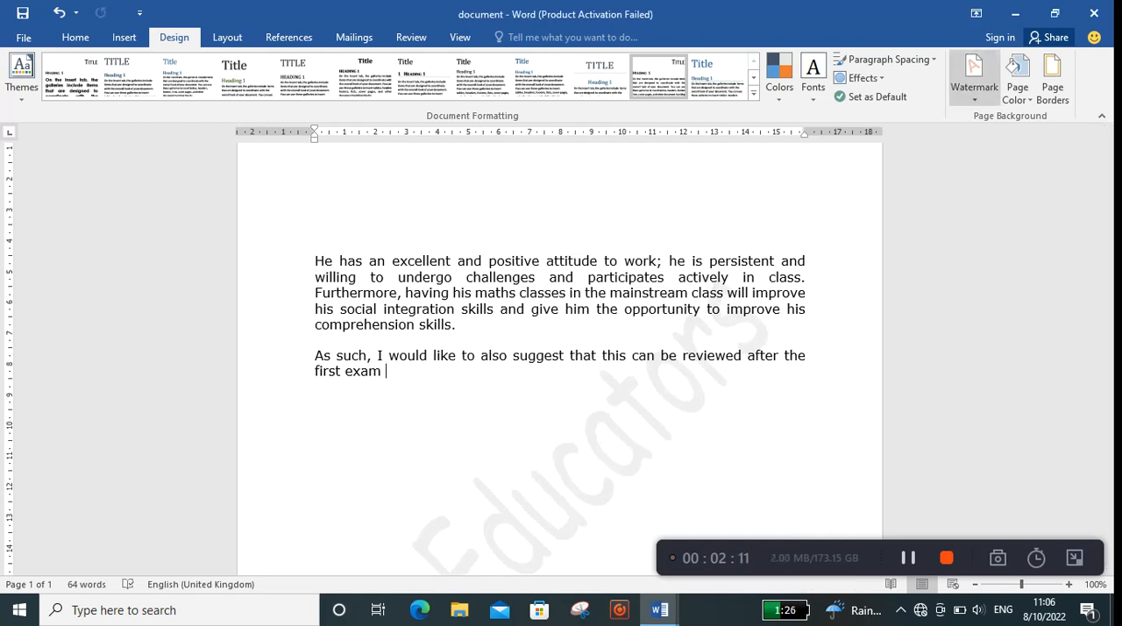
Step: Turn off semitransparency for the "A+ Educators" watermark and apply it with a horizontal layout
{"action": "left_click", "coordinate": [974, 79]}
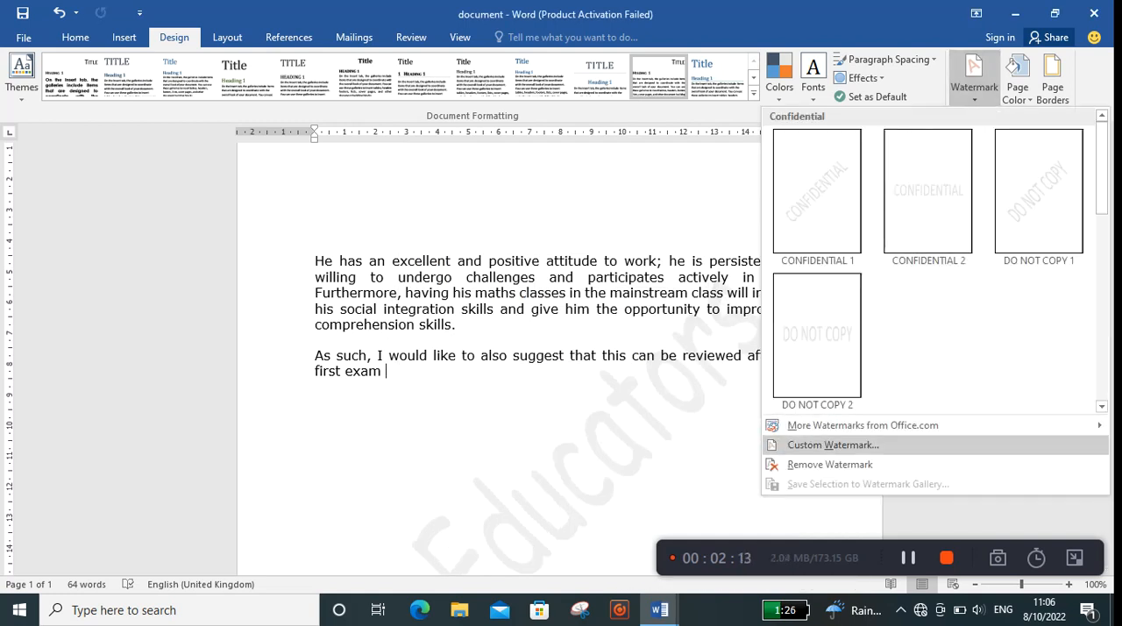
{"action": "left_click", "coordinate": [846, 445]}
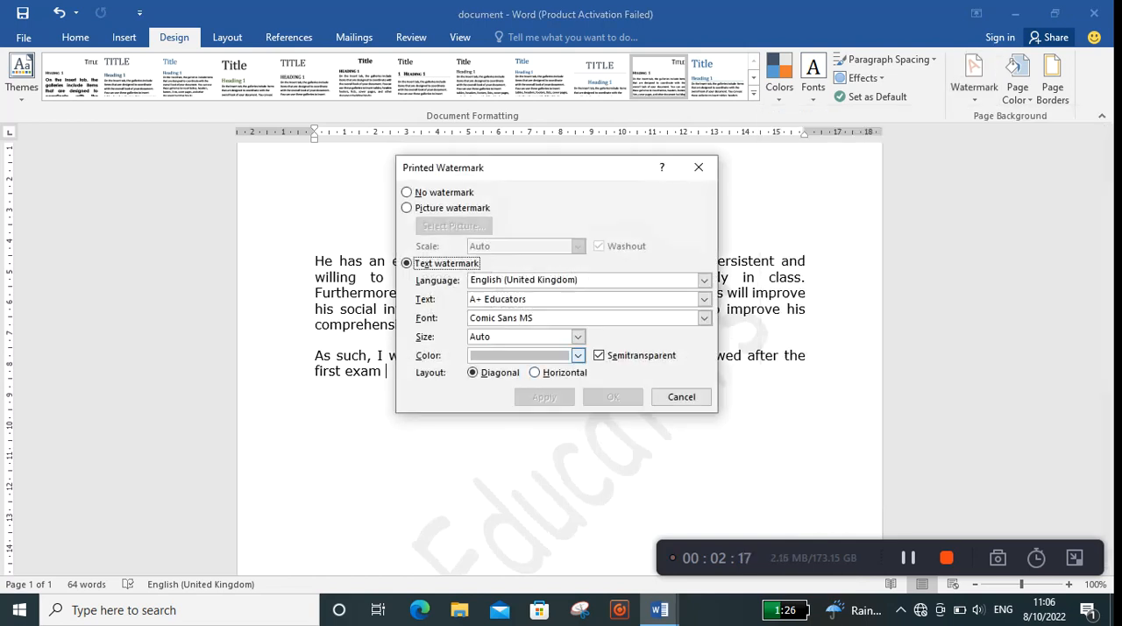
{"action": "left_click", "coordinate": [577, 355]}
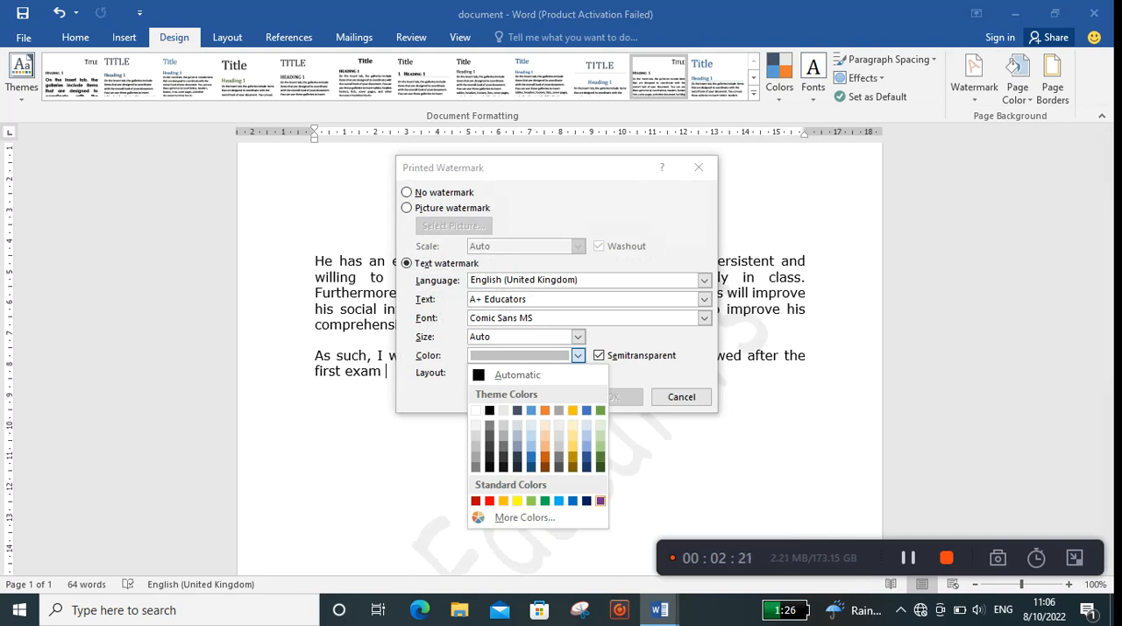
{"action": "left_click", "coordinate": [604, 355]}
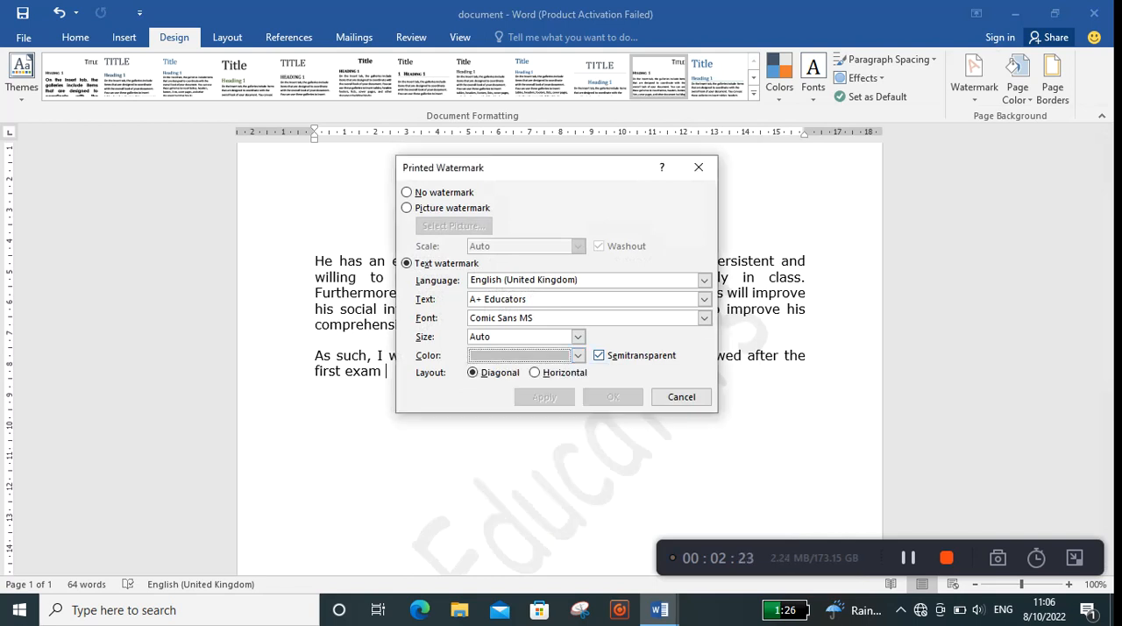
{"action": "left_click", "coordinate": [600, 355]}
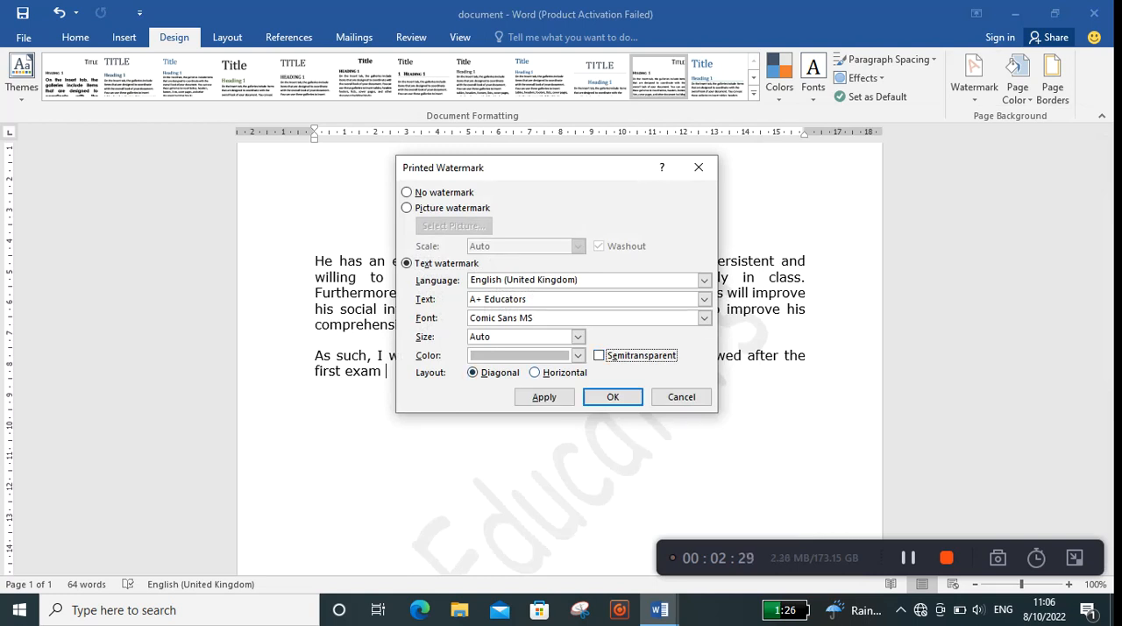
{"action": "left_click", "coordinate": [536, 372]}
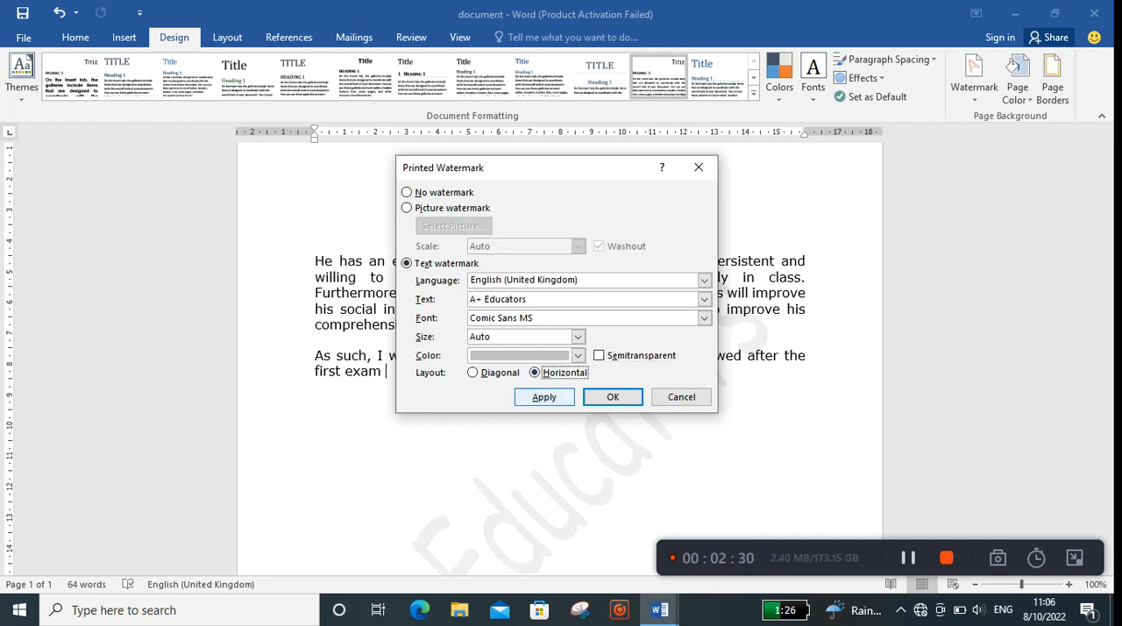
{"action": "left_click", "coordinate": [544, 396]}
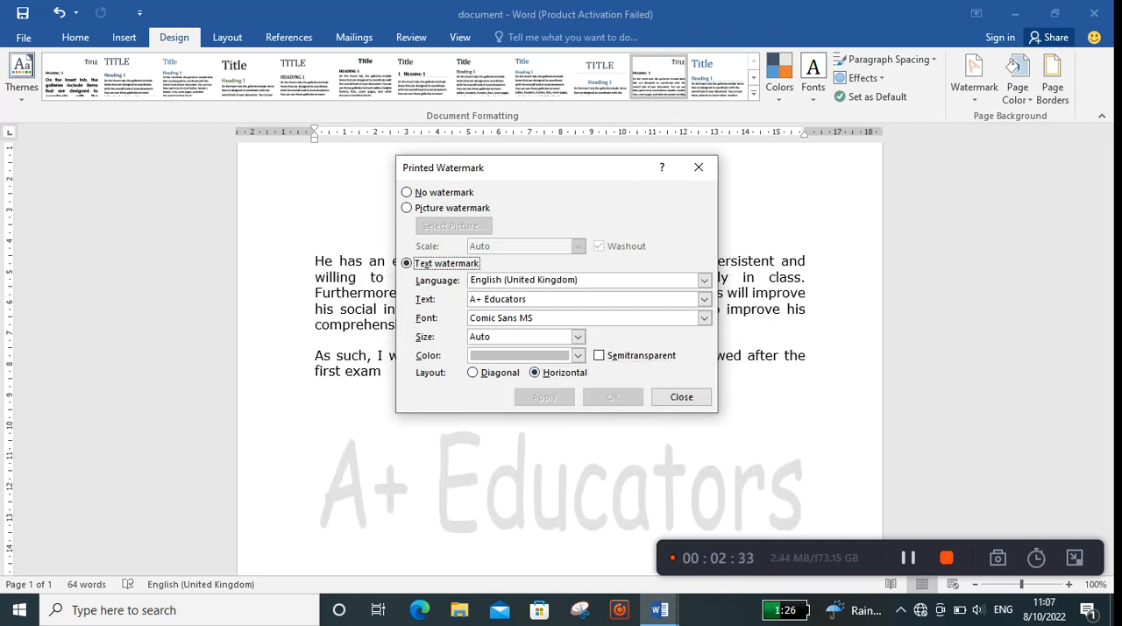
Step: Apply a standard dark blue color and a font size of 54 to the text watermark
{"action": "left_click", "coordinate": [579, 355]}
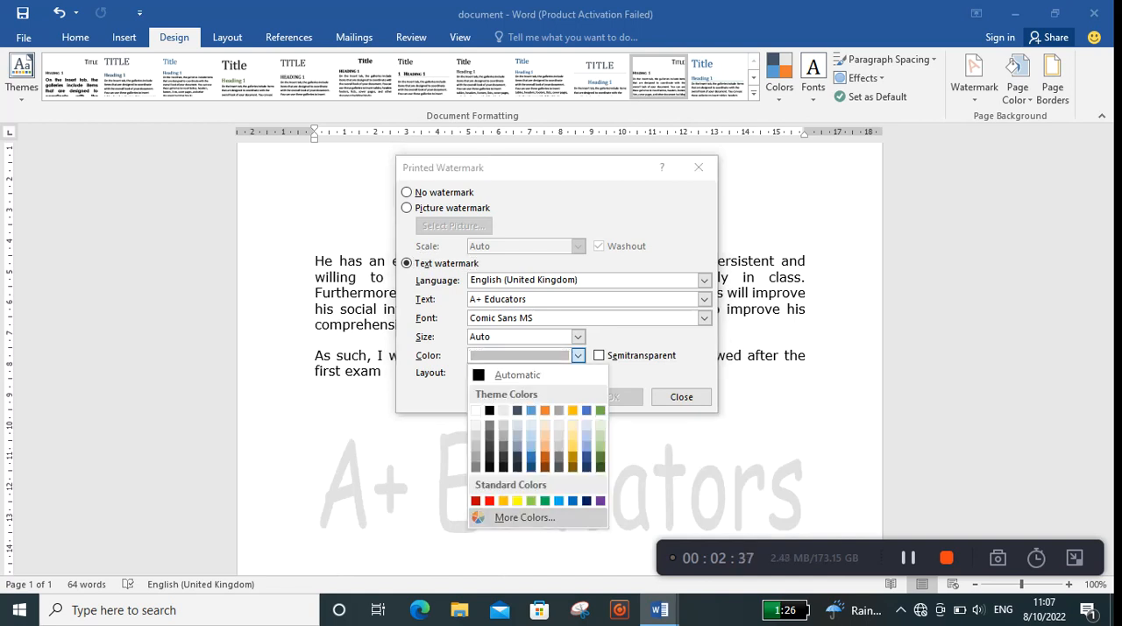
{"action": "left_click", "coordinate": [587, 501]}
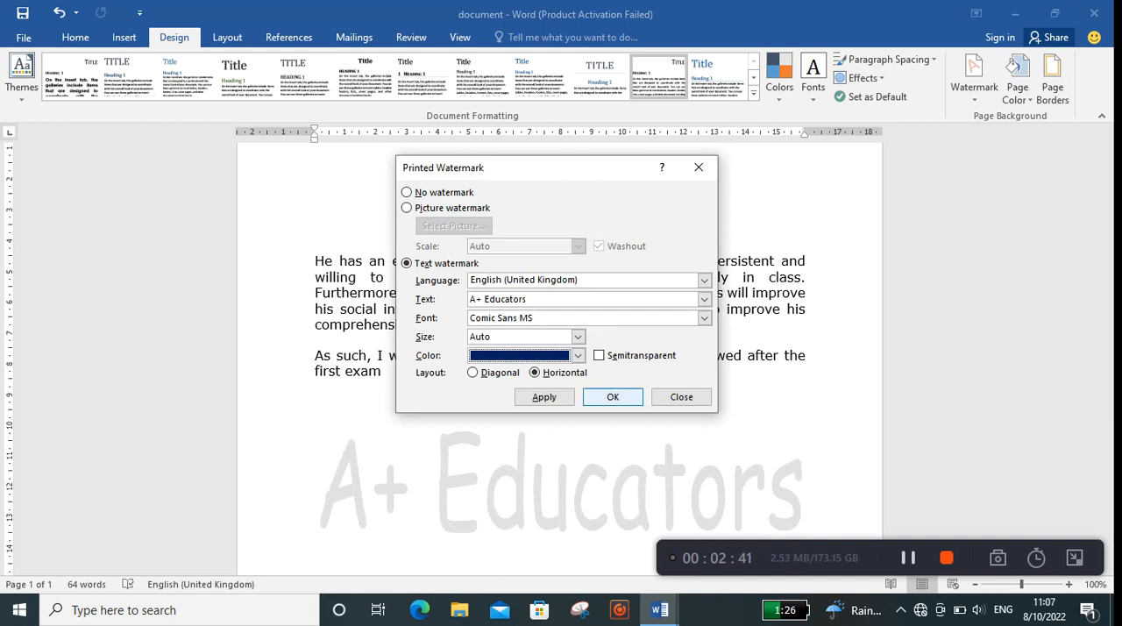
{"action": "left_click", "coordinate": [577, 336]}
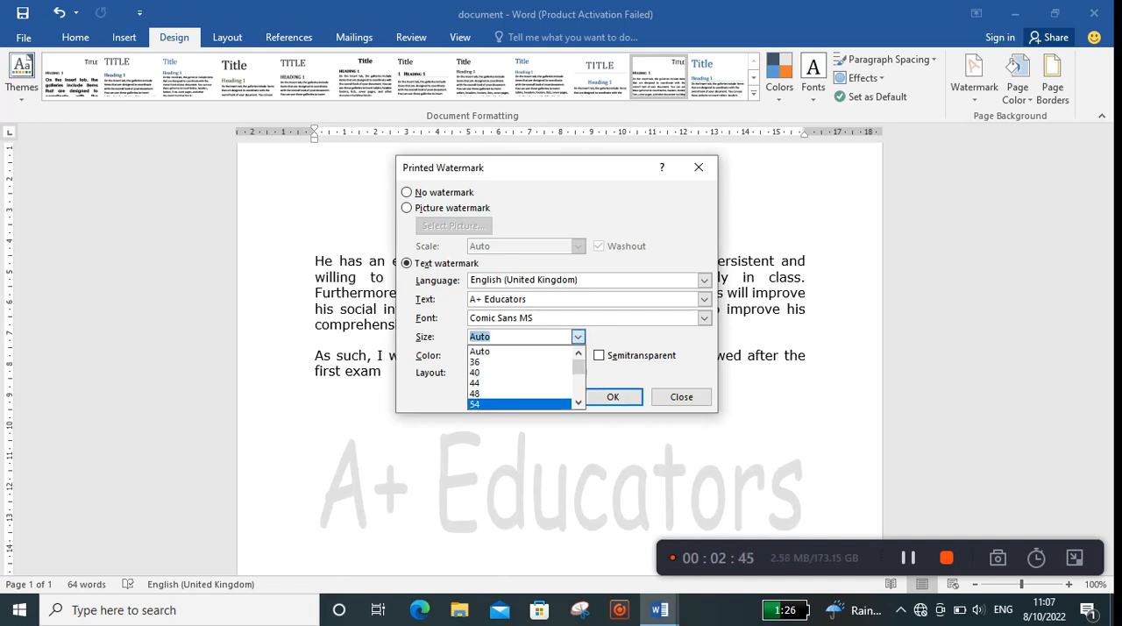
{"action": "left_click", "coordinate": [517, 403]}
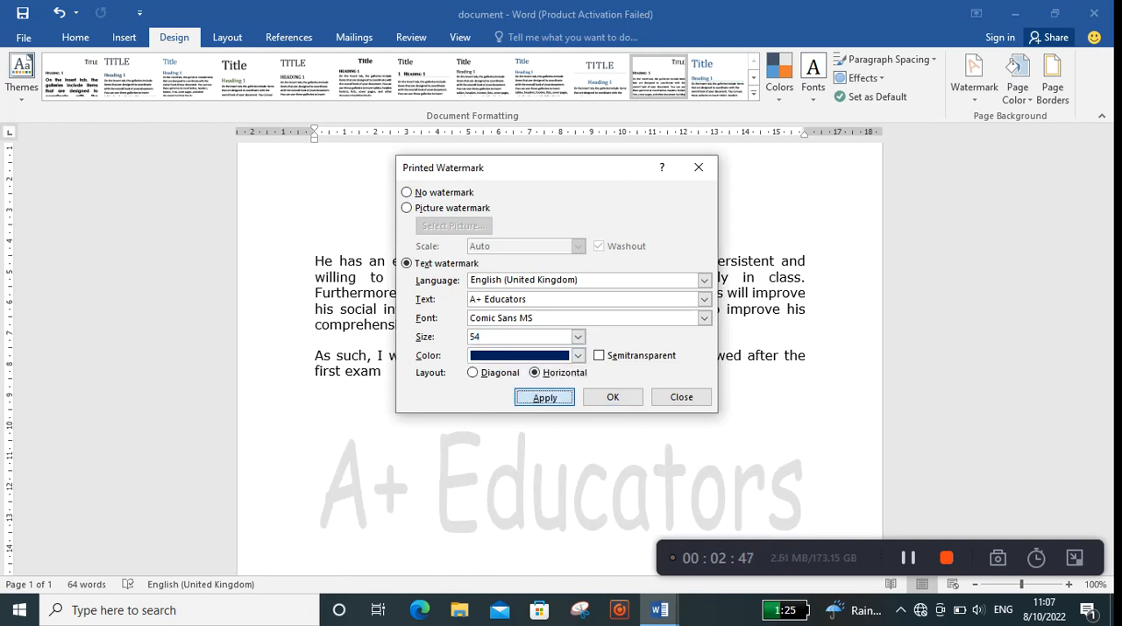
{"action": "left_click", "coordinate": [543, 396]}
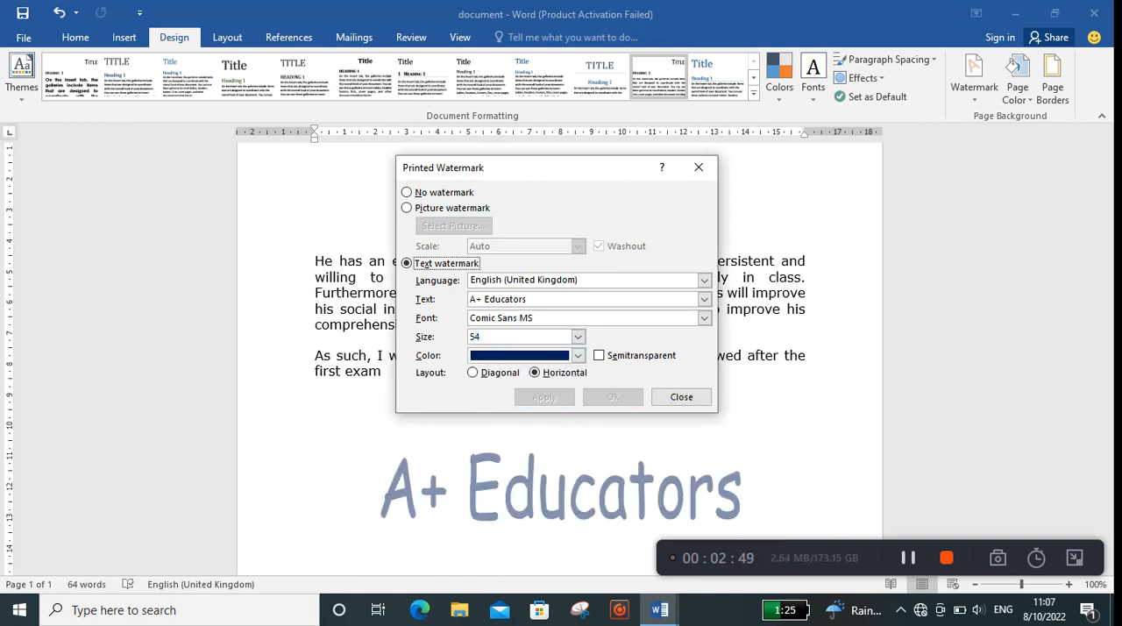
Step: Replace the text watermark with a picture watermark, using the "download" image from the computer's Pictures folder
{"action": "left_click", "coordinate": [947, 558]}
{"action": "left_click", "coordinate": [407, 208]}
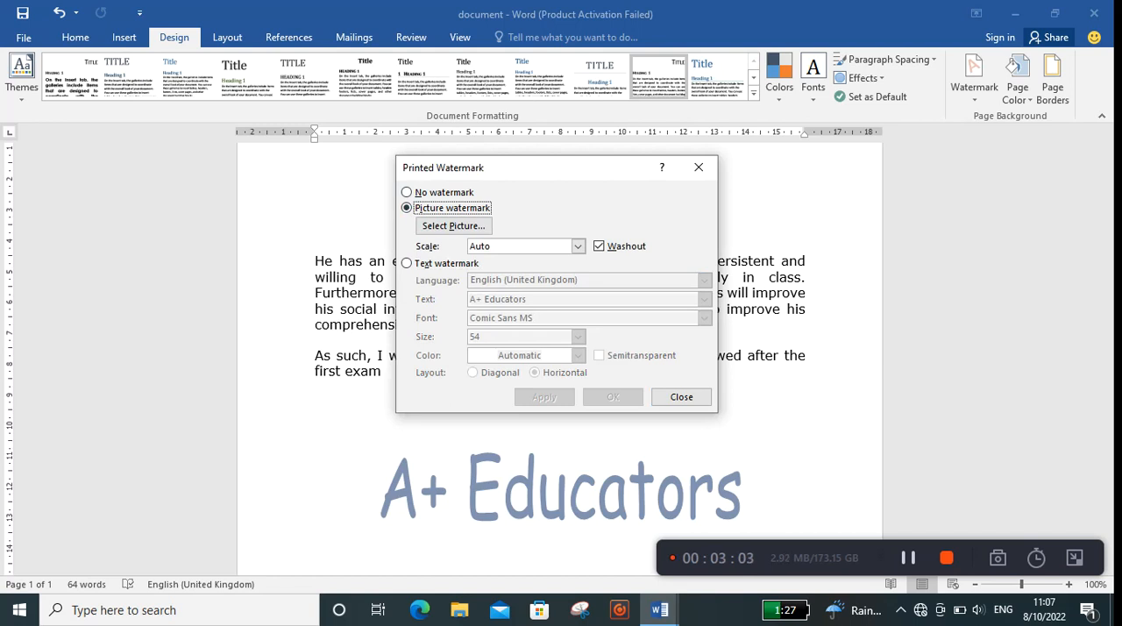
{"action": "left_click", "coordinate": [453, 226]}
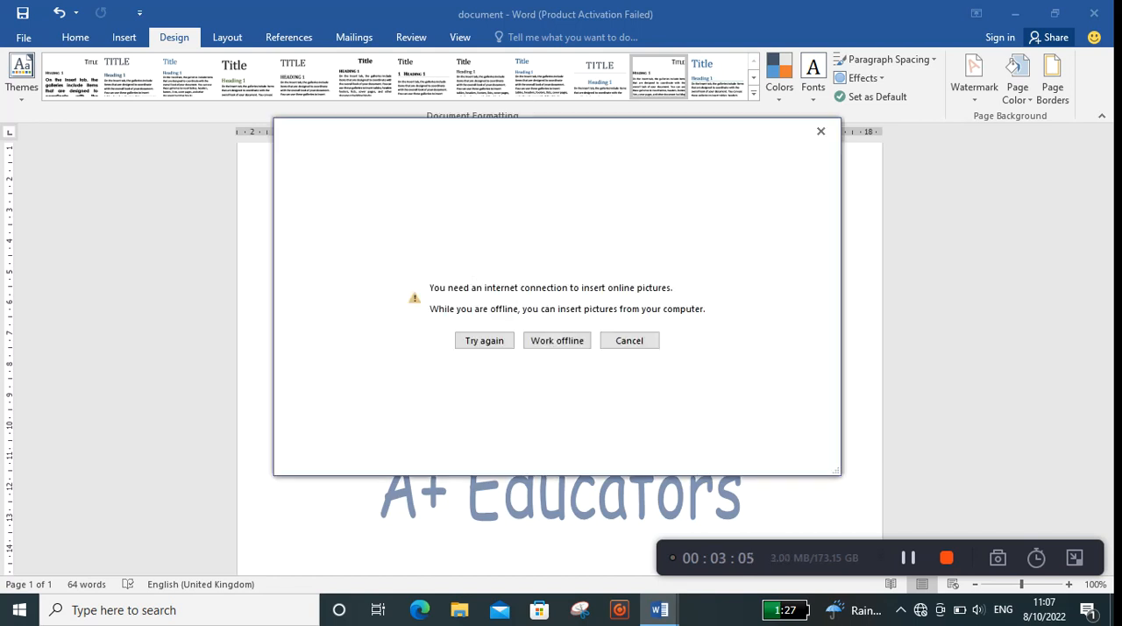
{"action": "left_click", "coordinate": [557, 340]}
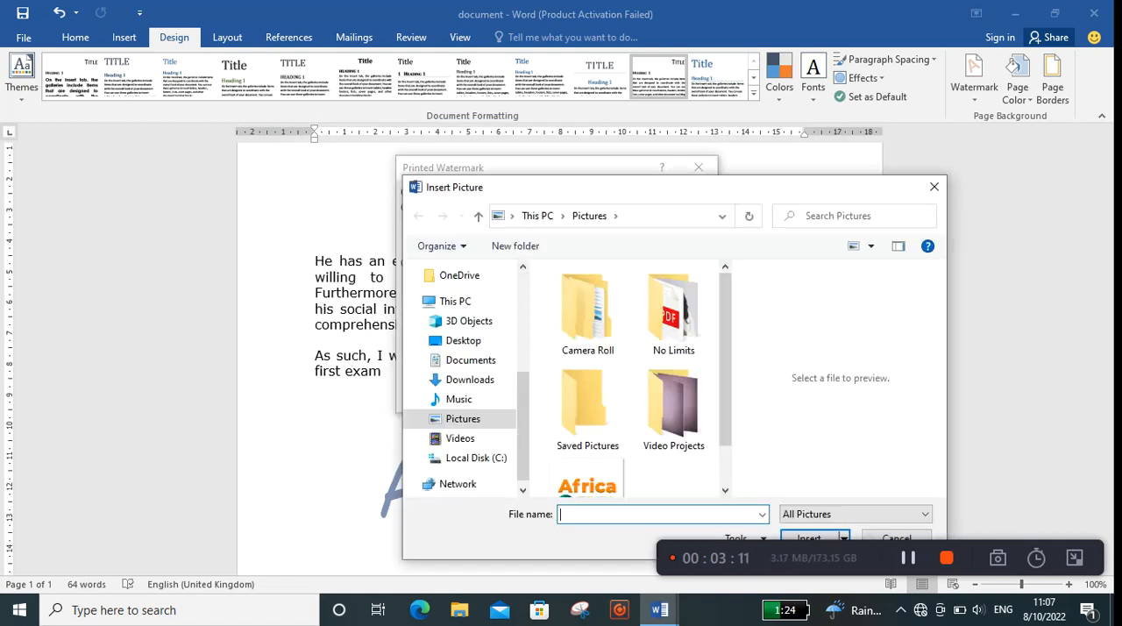
{"action": "scroll", "coordinate": [631, 377], "scroll_direction": "down", "scroll_amount": 1}
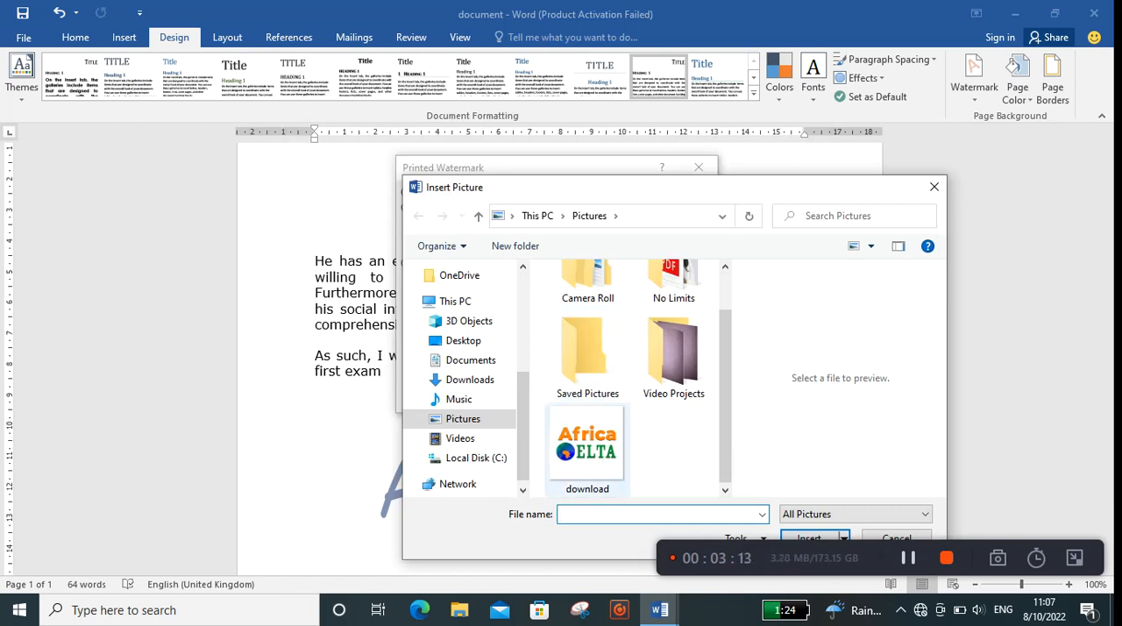
{"action": "left_click", "coordinate": [587, 447]}
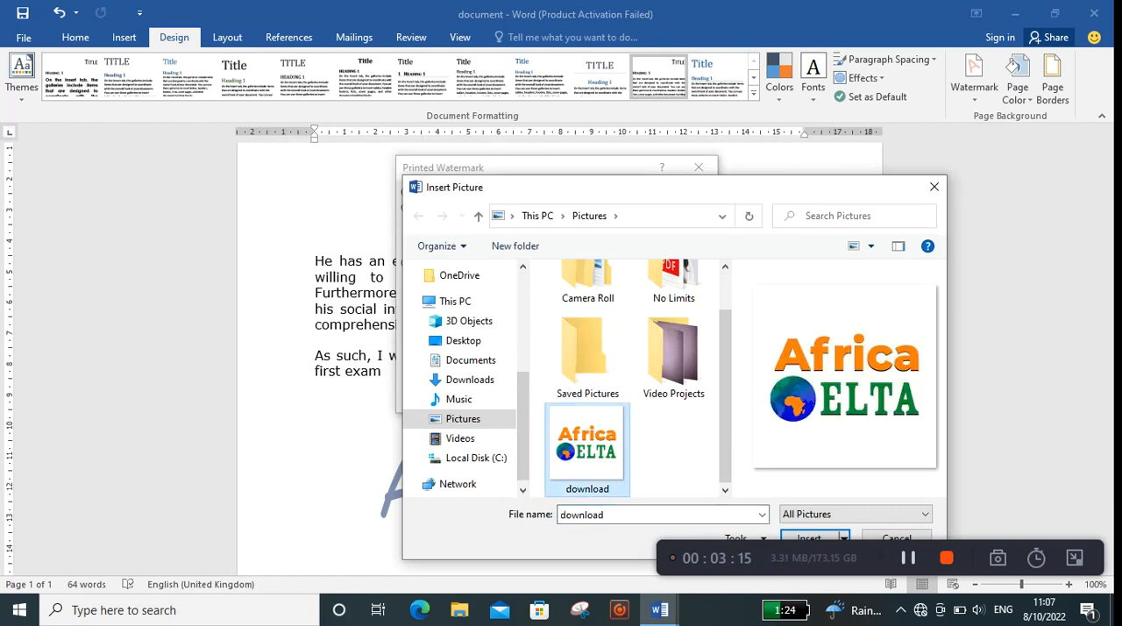
{"action": "left_click", "coordinate": [810, 550]}
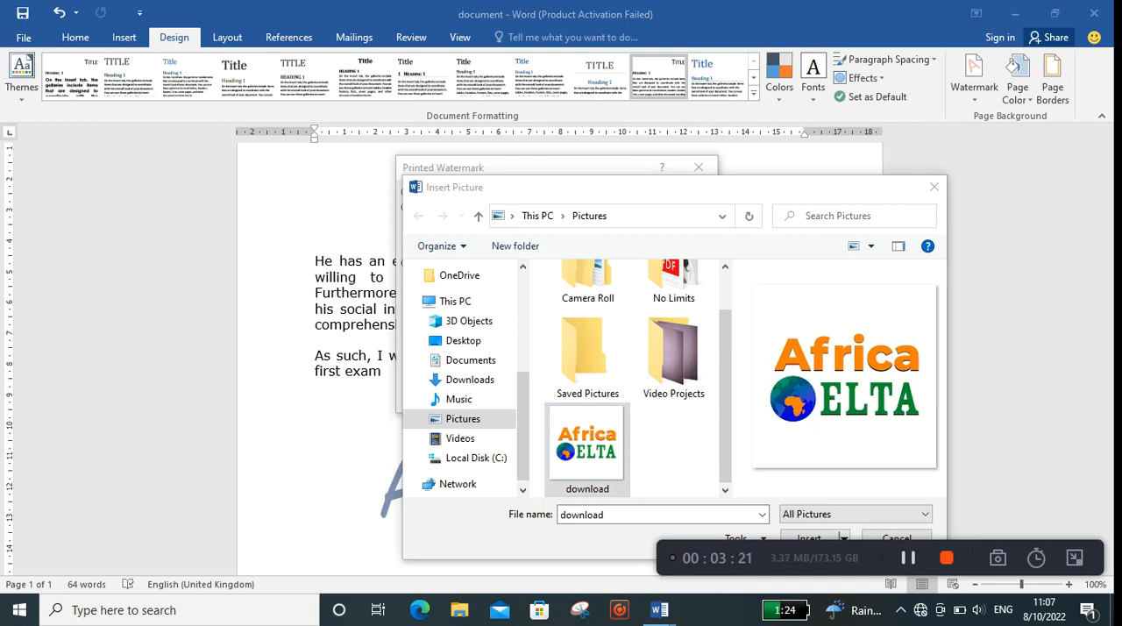
{"action": "left_click_drag", "start_coordinate": [886, 186], "coordinate": [893, 133]}
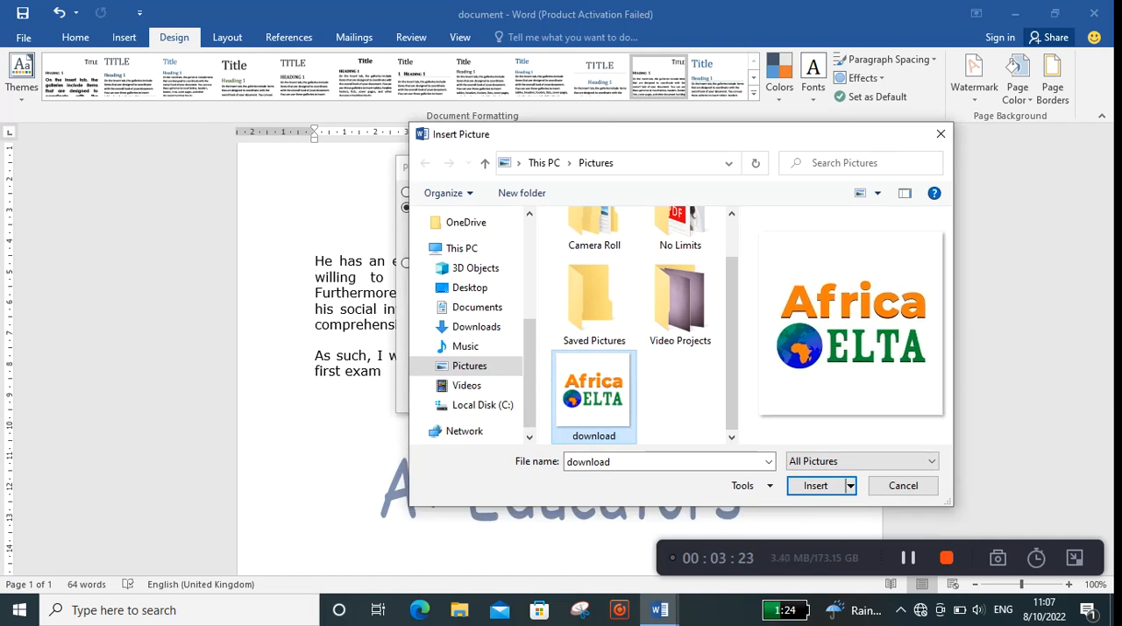
{"action": "left_click", "coordinate": [815, 485]}
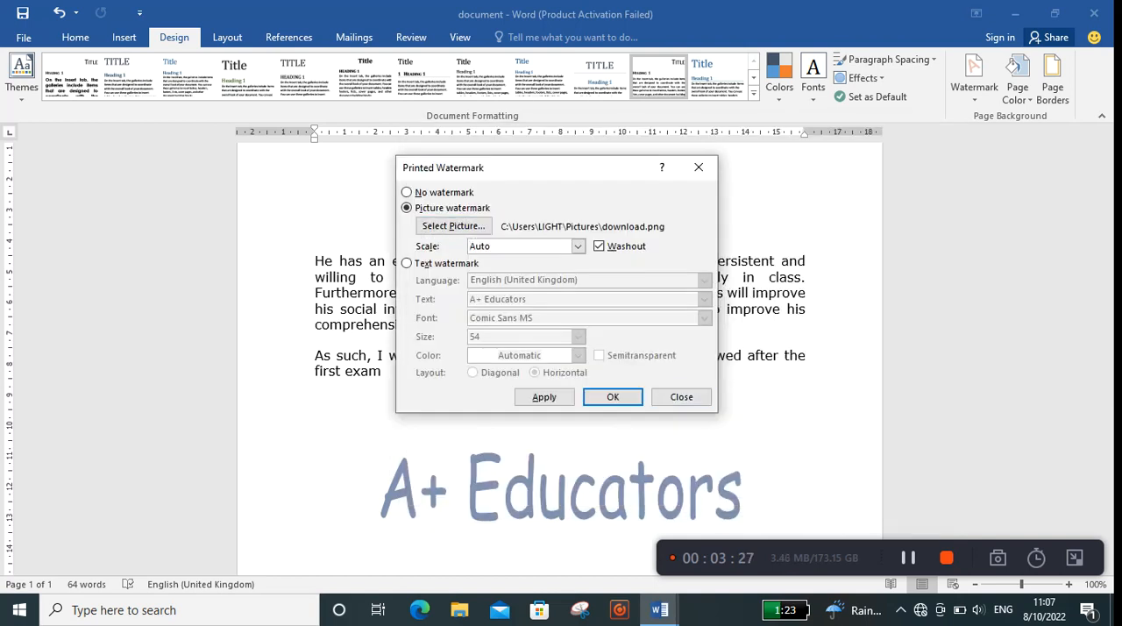
{"action": "left_click", "coordinate": [613, 396]}
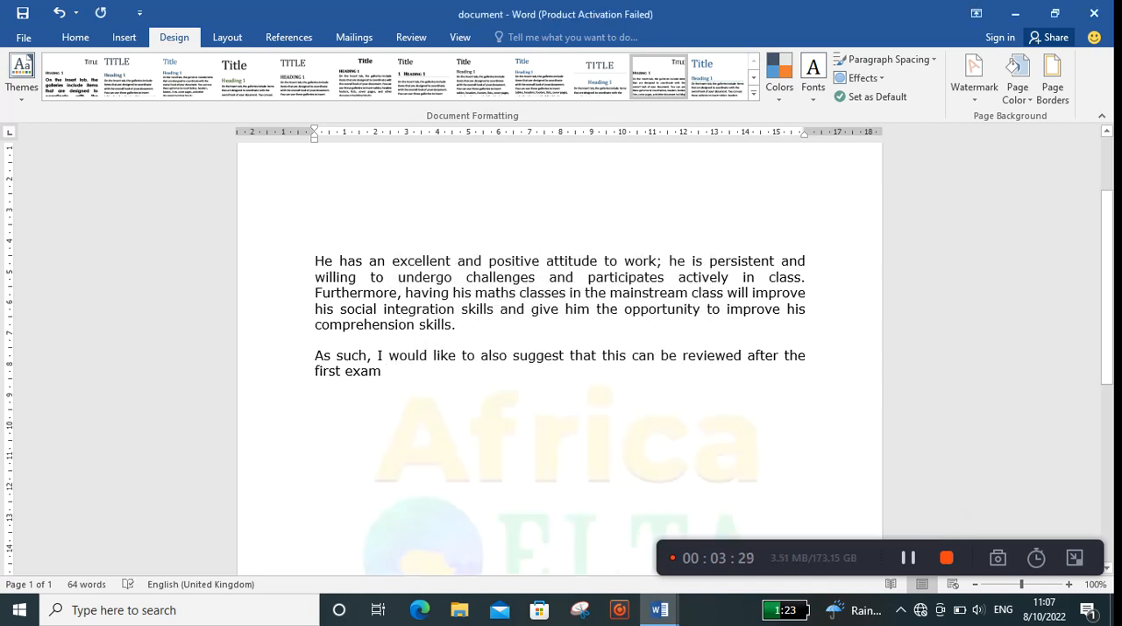
{"action": "scroll", "coordinate": [560, 350], "scroll_direction": "down", "scroll_amount": 3}
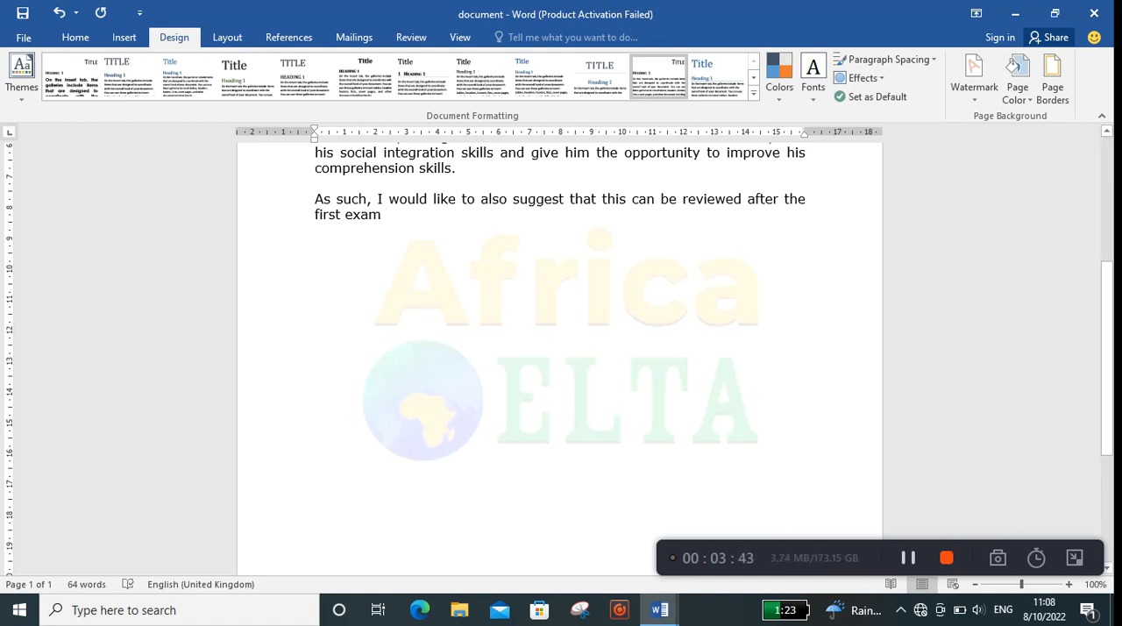
{"action": "scroll", "coordinate": [559, 351], "scroll_direction": "up", "scroll_amount": 3}
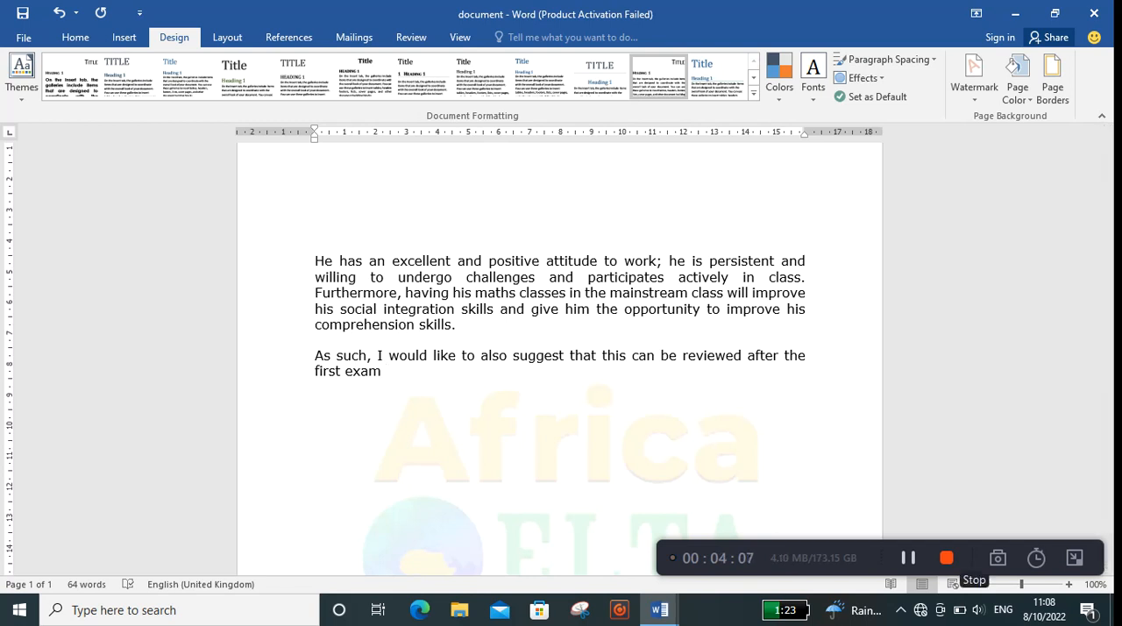
{"action": "left_click", "coordinate": [946, 557]}
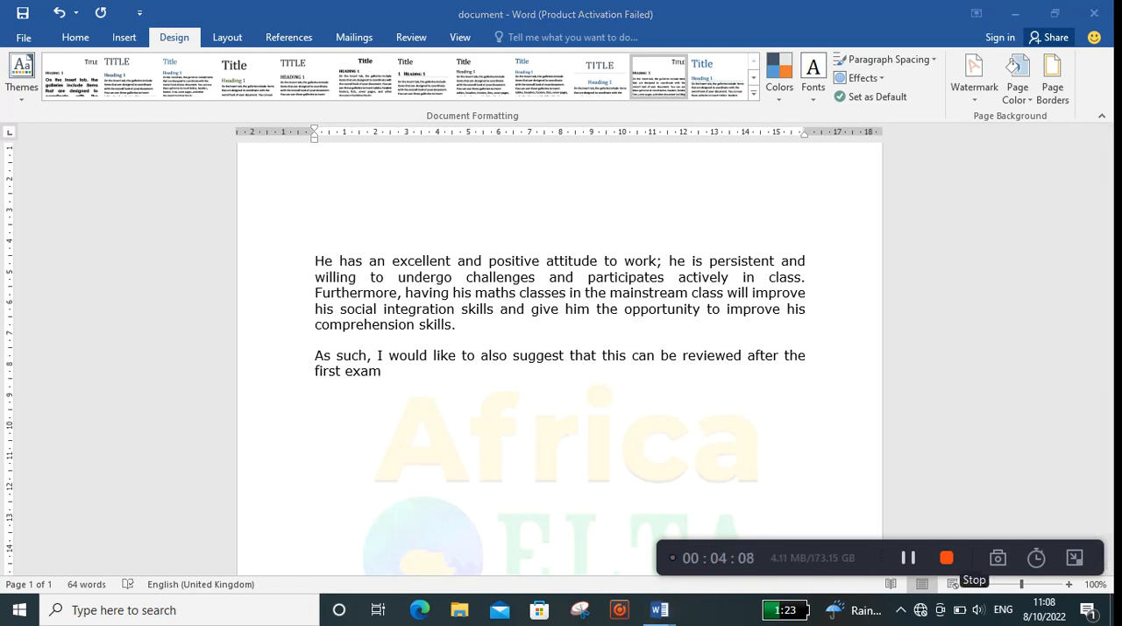